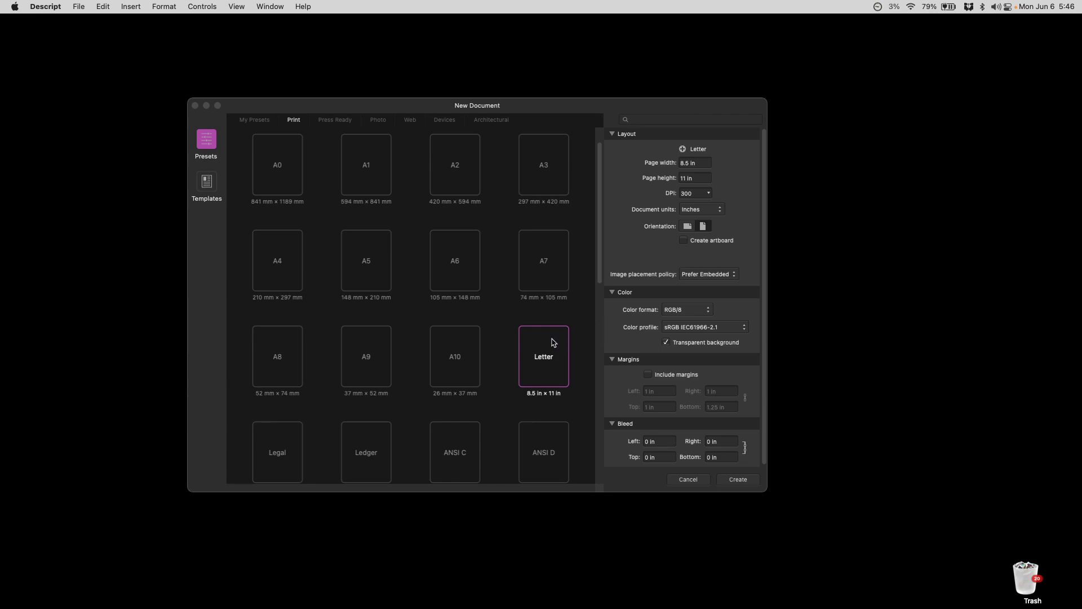
# Create a Letter 8.5 × 11 in document with Create artboard ticked, producing Artboard1.
pyautogui.click(540, 110)
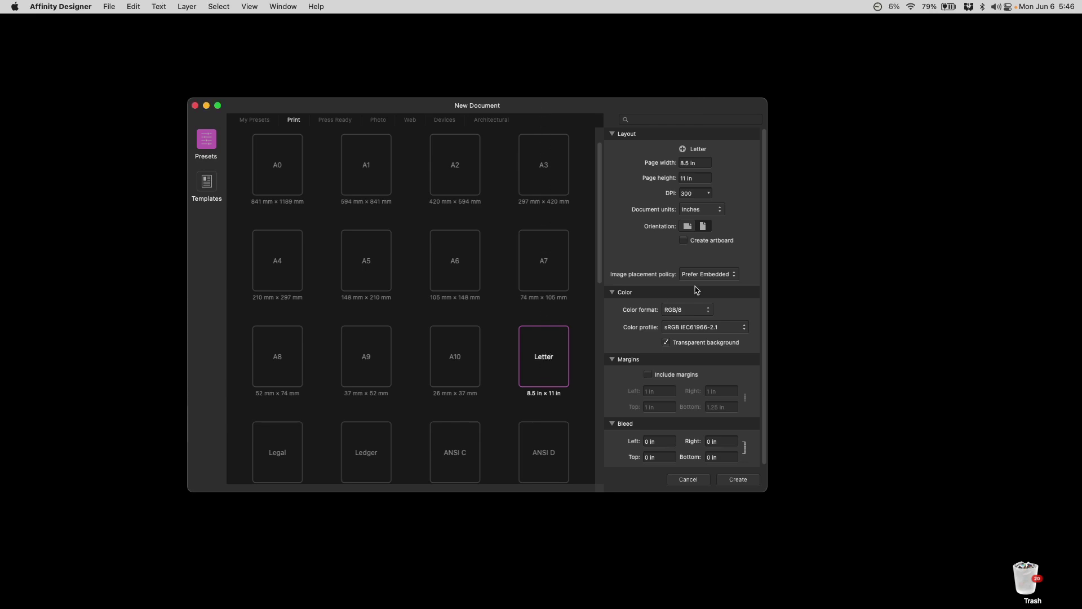
pyautogui.click(683, 241)
pyautogui.click(739, 479)
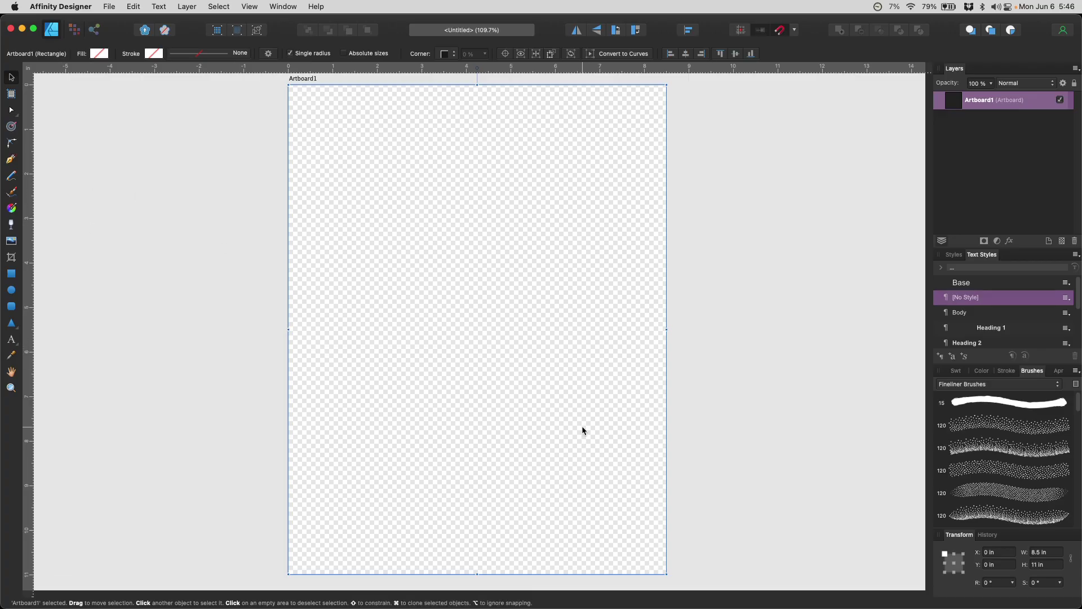
pyautogui.scroll(-1, 582, 430)
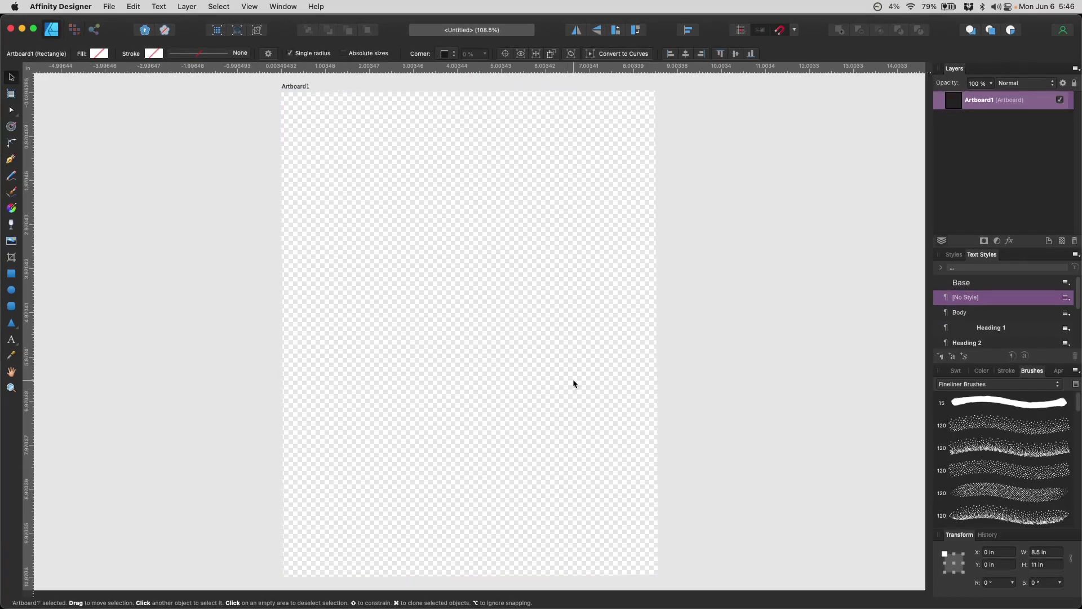
pyautogui.hscroll(-2, 574, 383)
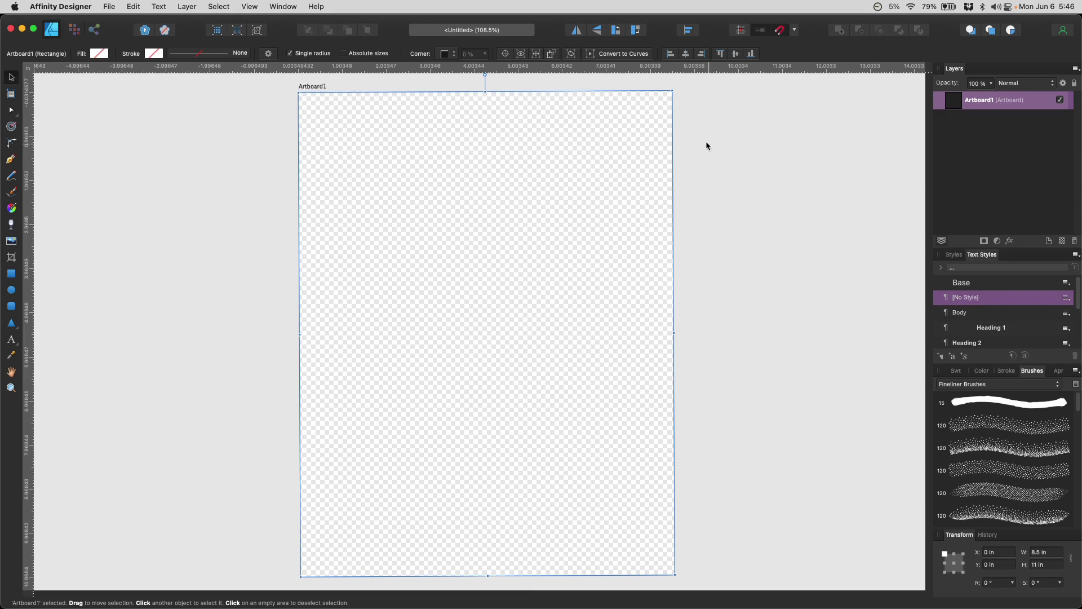
# Draw a rectangle in the upper half of Artboard1.
pyautogui.click(11, 274)
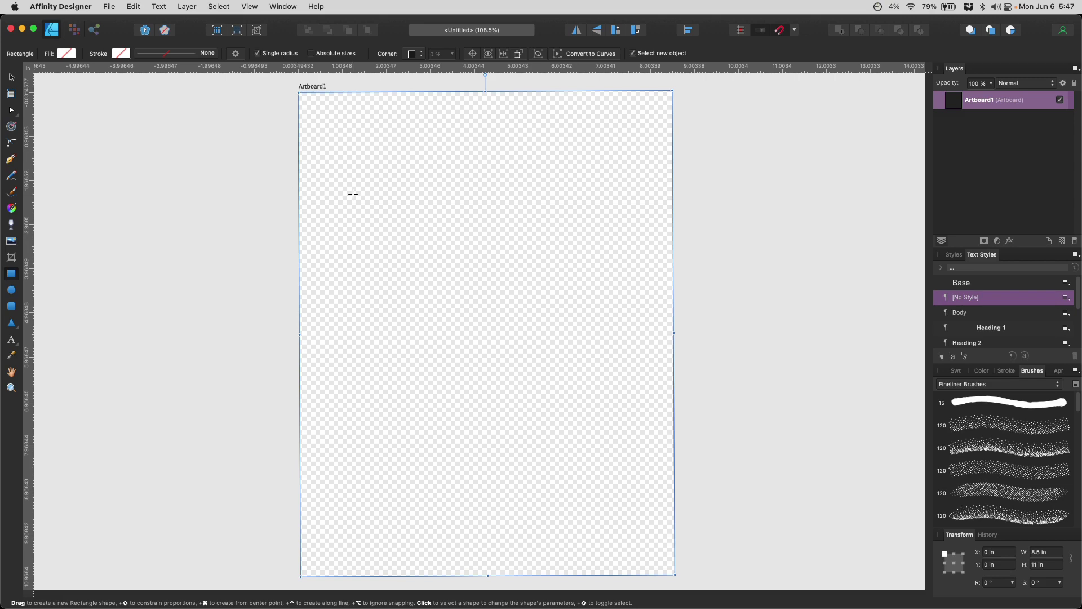
pyautogui.moveTo(354, 195); pyautogui.dragTo(526, 348)
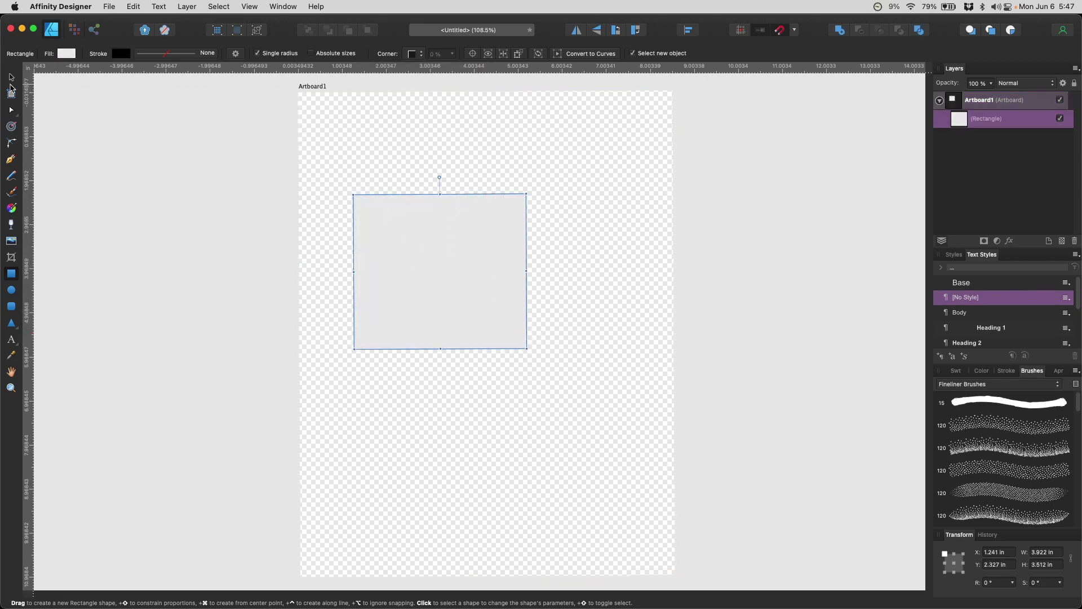
pyautogui.click(11, 77)
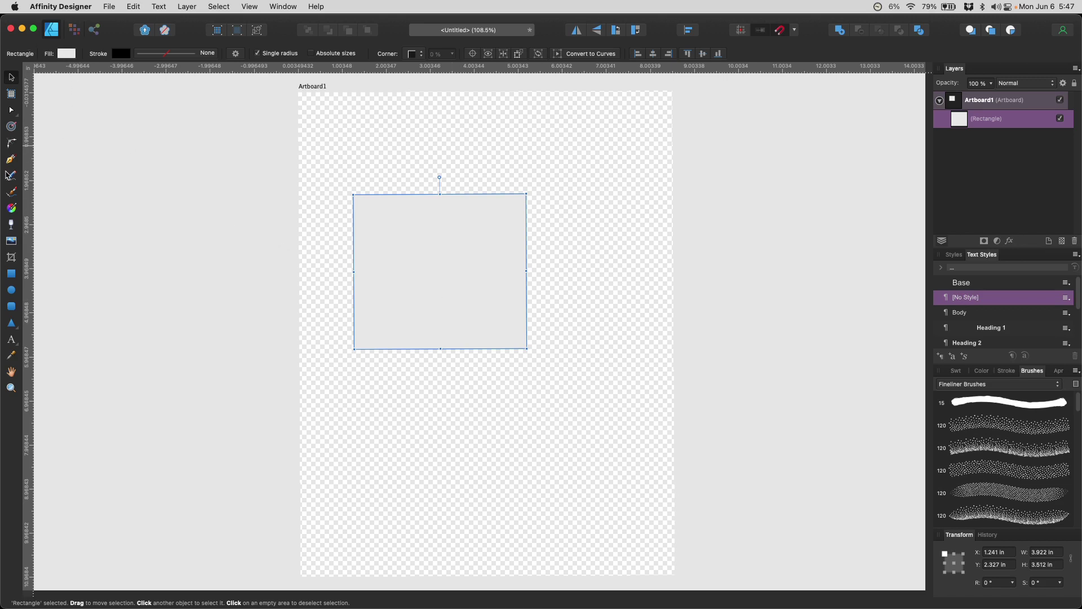
# Give the rectangle a radial gradient fill centred top-left, stretching toward the bottom-right.
pyautogui.click(11, 208)
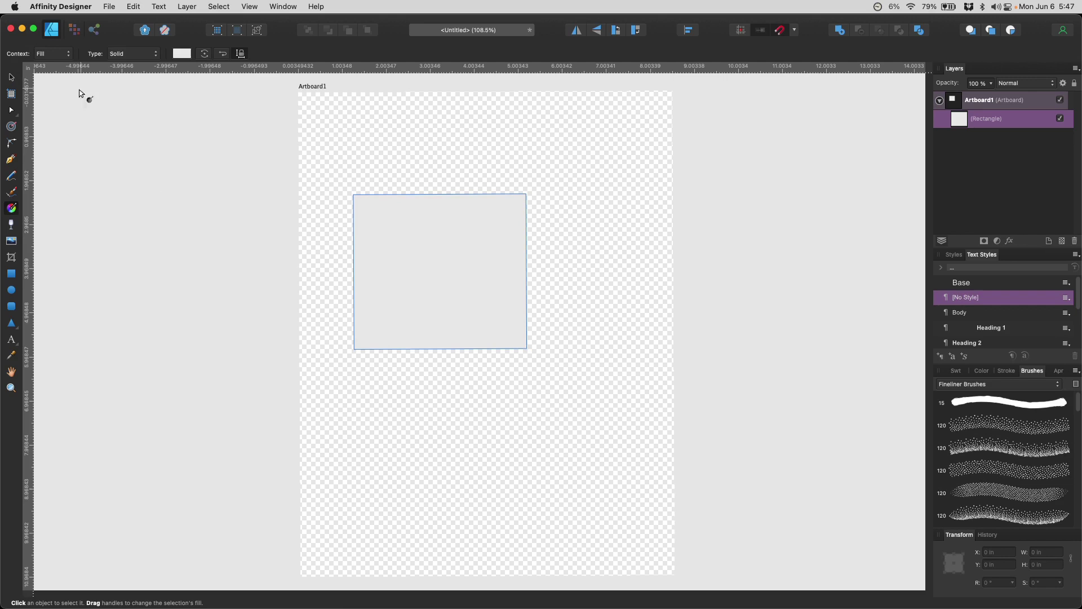
pyautogui.click(66, 56)
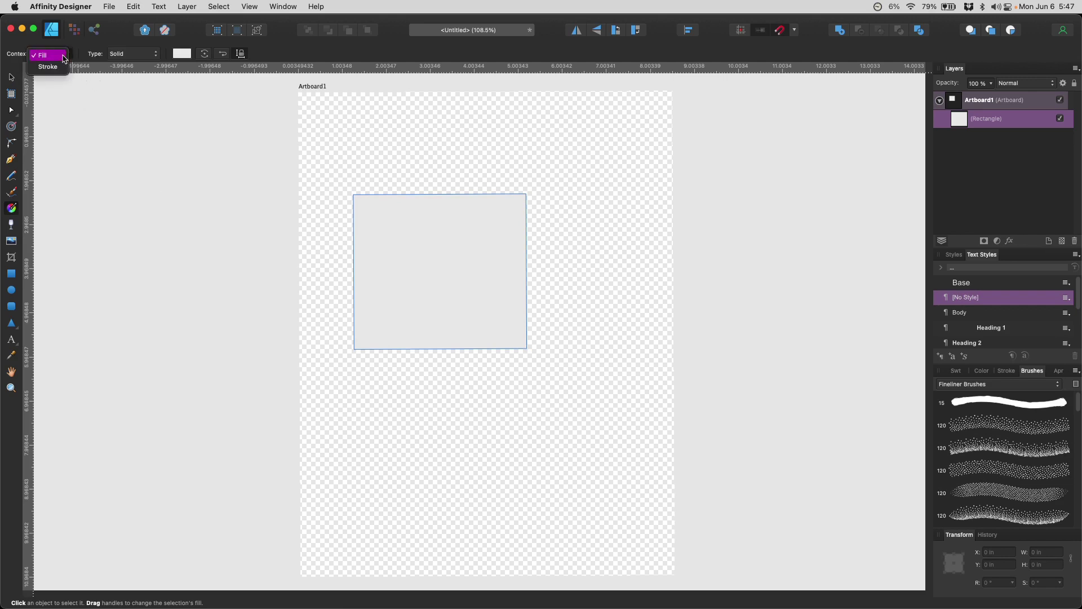
pyautogui.click(124, 56)
pyautogui.click(125, 57)
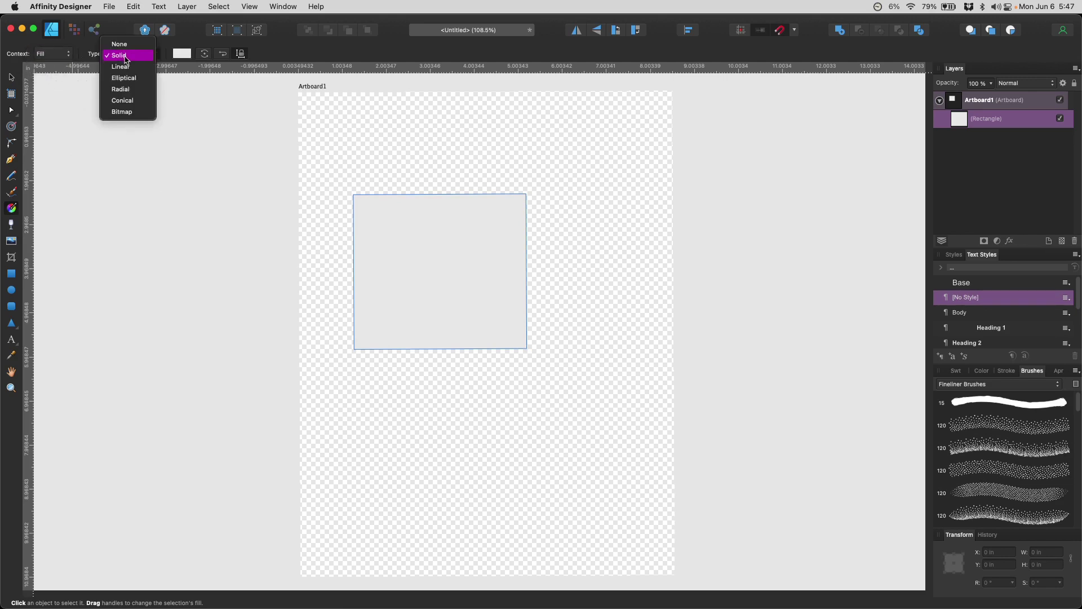
pyautogui.click(128, 90)
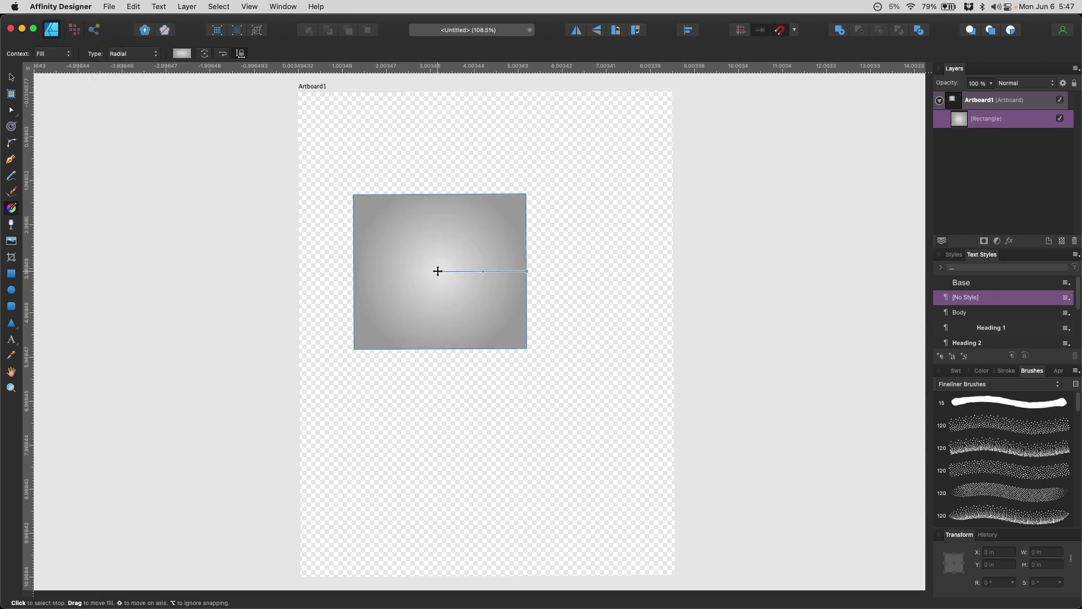
pyautogui.moveTo(438, 271); pyautogui.dragTo(381, 224)
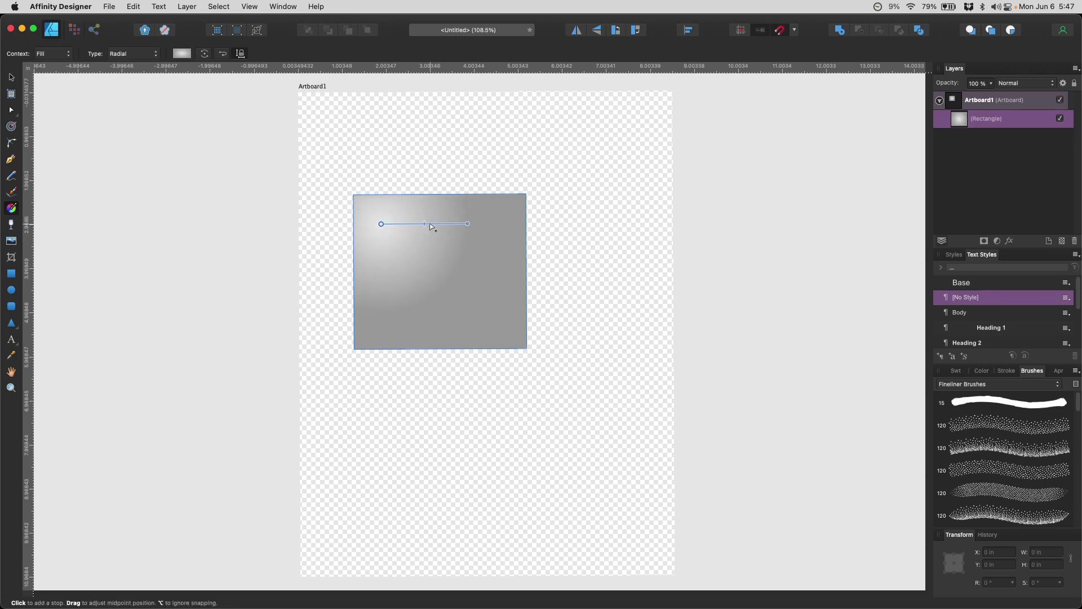
pyautogui.moveTo(467, 223); pyautogui.dragTo(494, 324)
# Set the gradient's start stop to pink and end stop to red from the TA Fresh swatches.
pyautogui.click(182, 53)
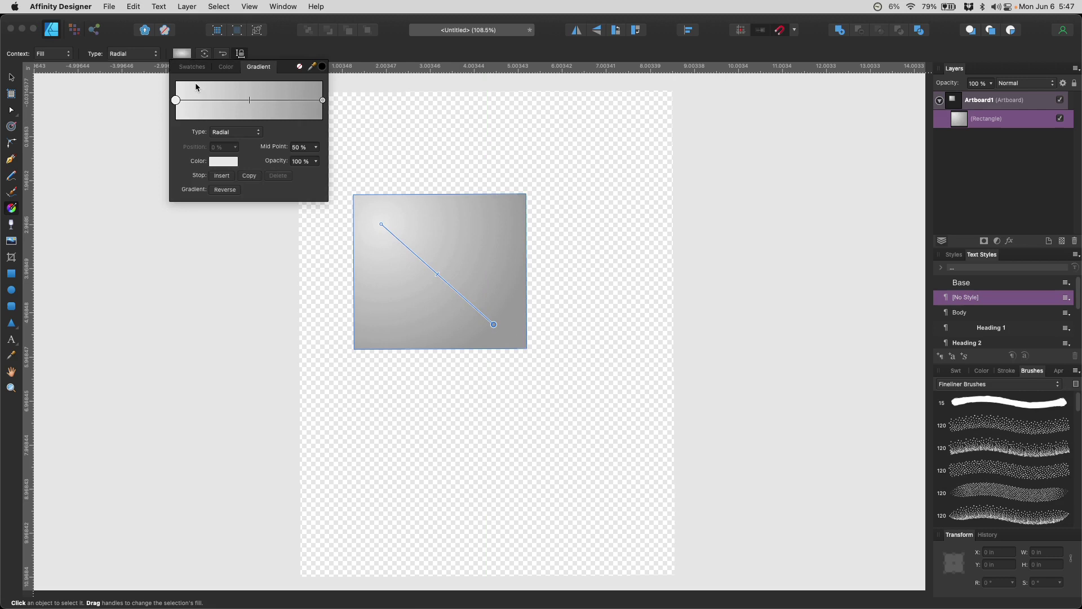
pyautogui.click(219, 163)
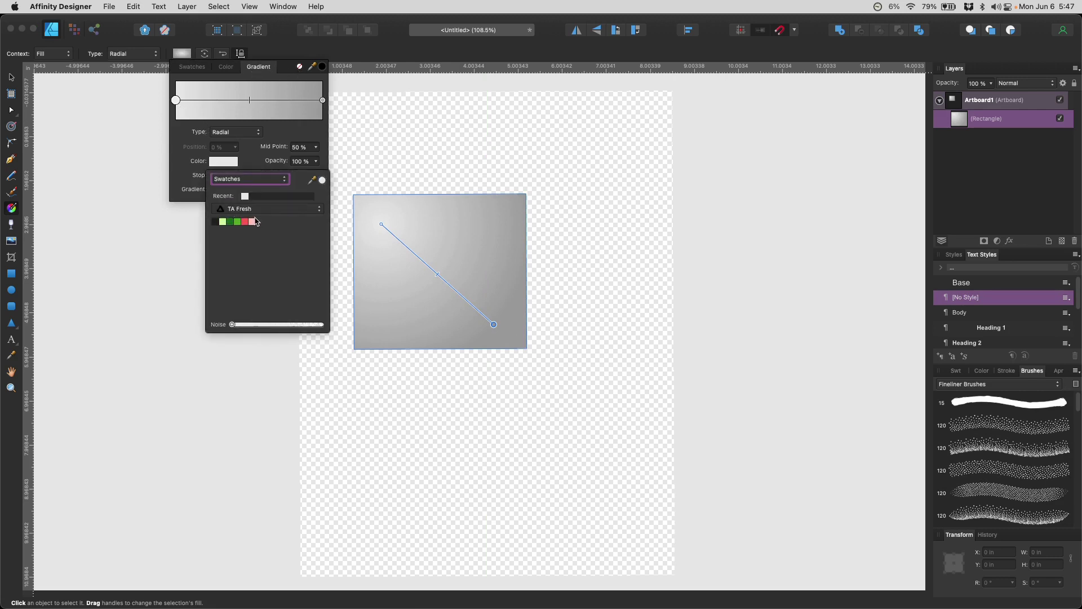
pyautogui.click(253, 221)
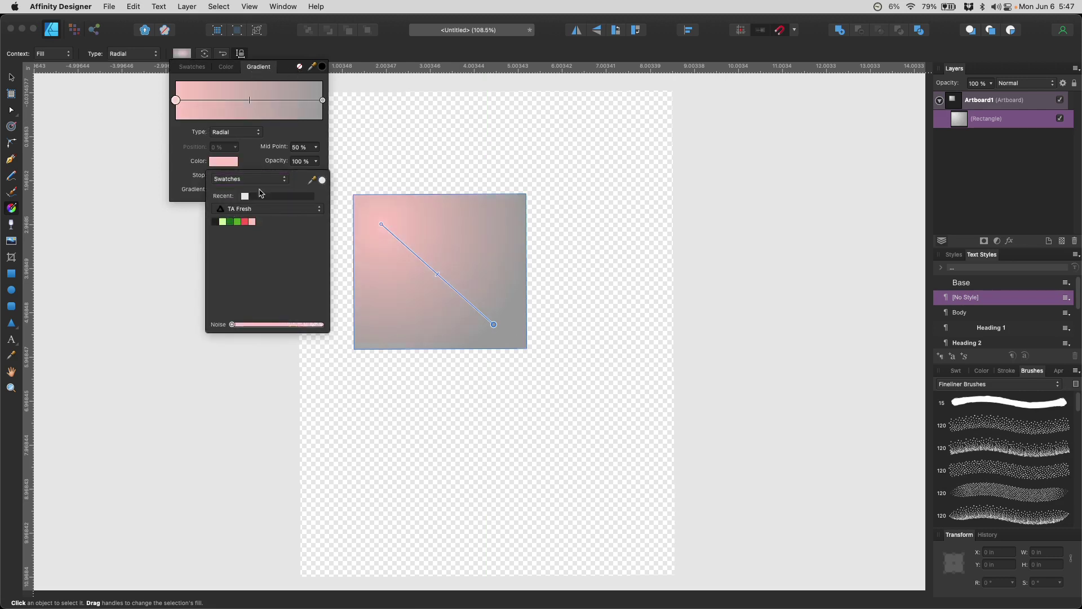
pyautogui.click(323, 100)
pyautogui.click(223, 162)
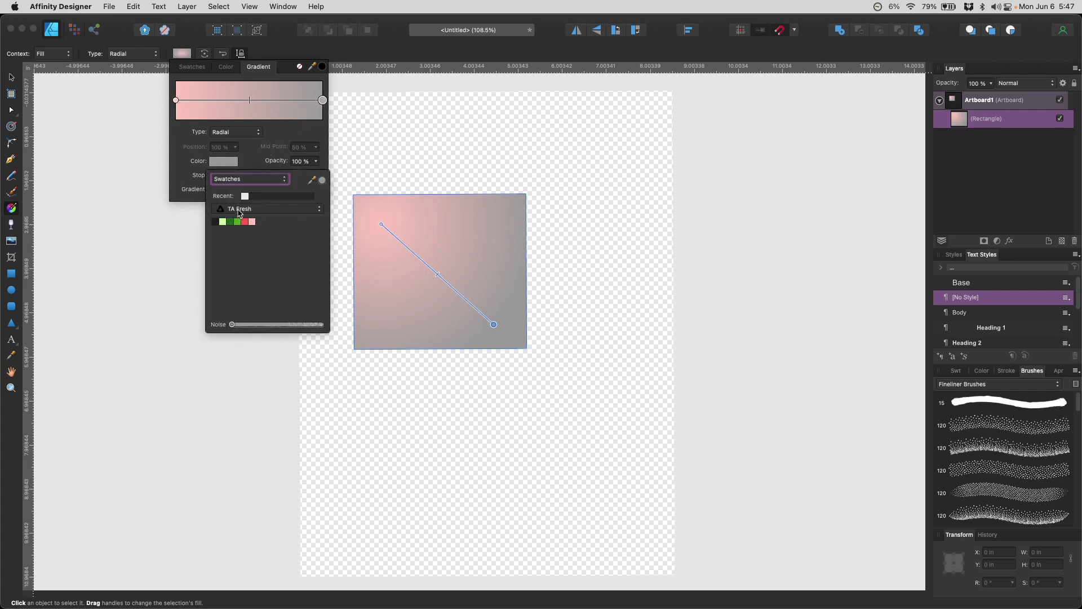
pyautogui.click(248, 222)
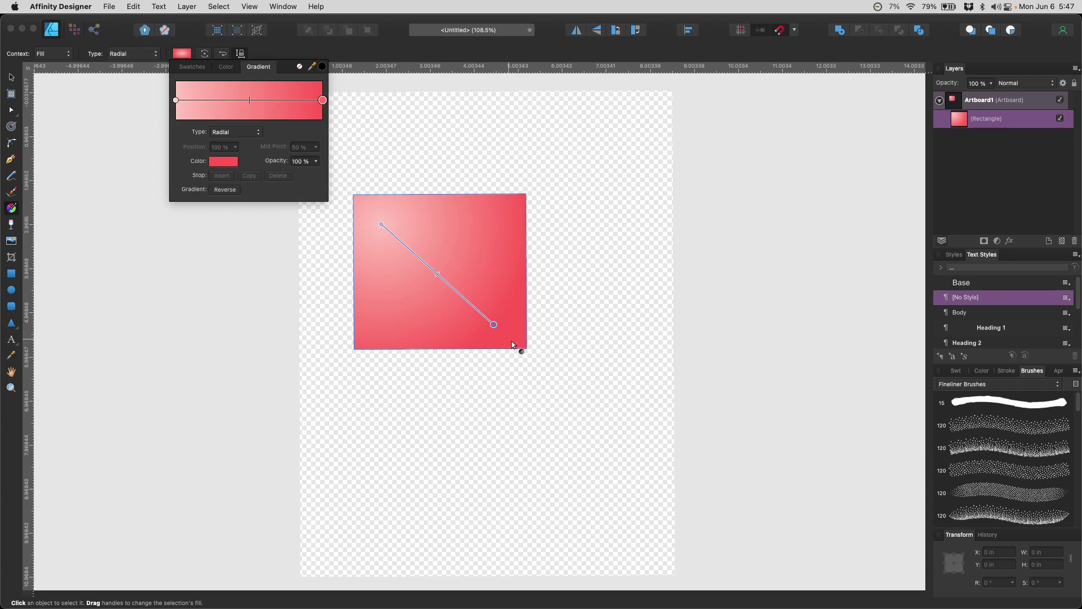
# Snap the gradient rectangle to the artboard's top-left and resize it to 8.5 × 11 in at 0, 0.
pyautogui.click(11, 77)
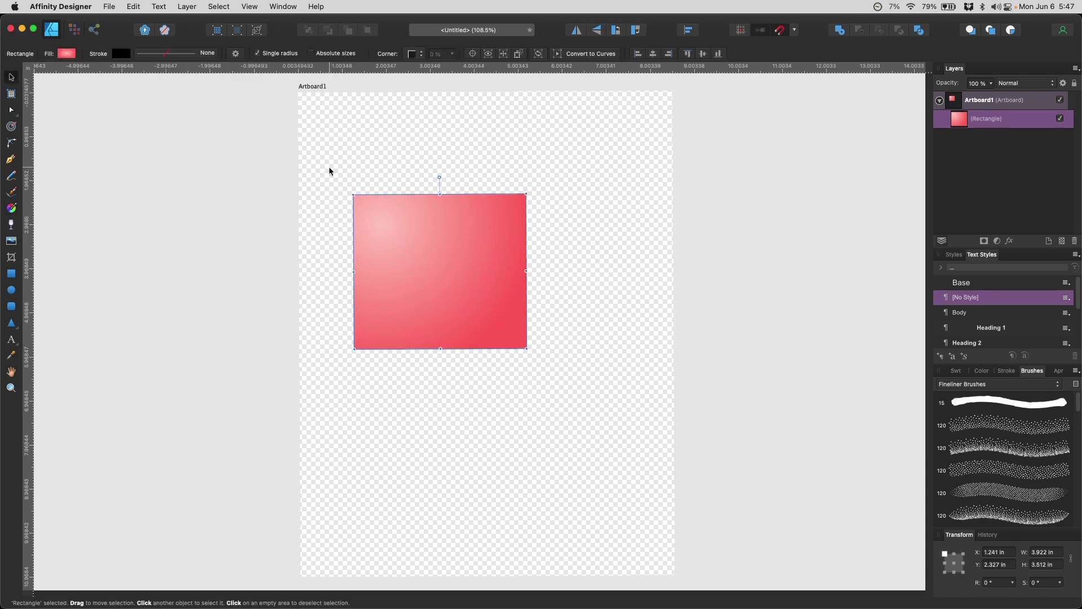
pyautogui.moveTo(385, 228); pyautogui.dragTo(332, 130)
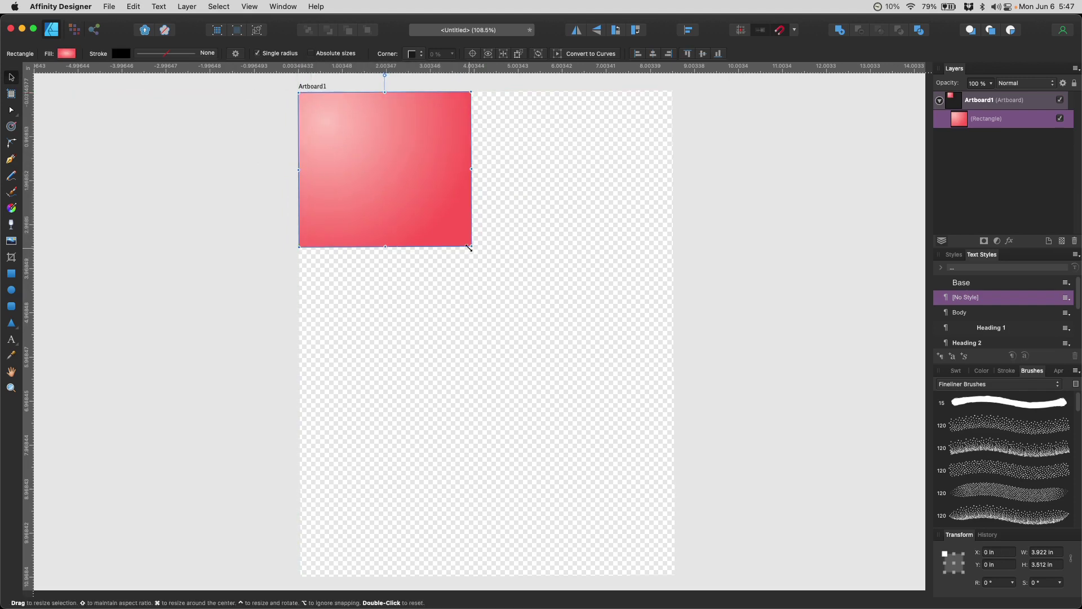
pyautogui.moveTo(471, 247); pyautogui.dragTo(670, 567)
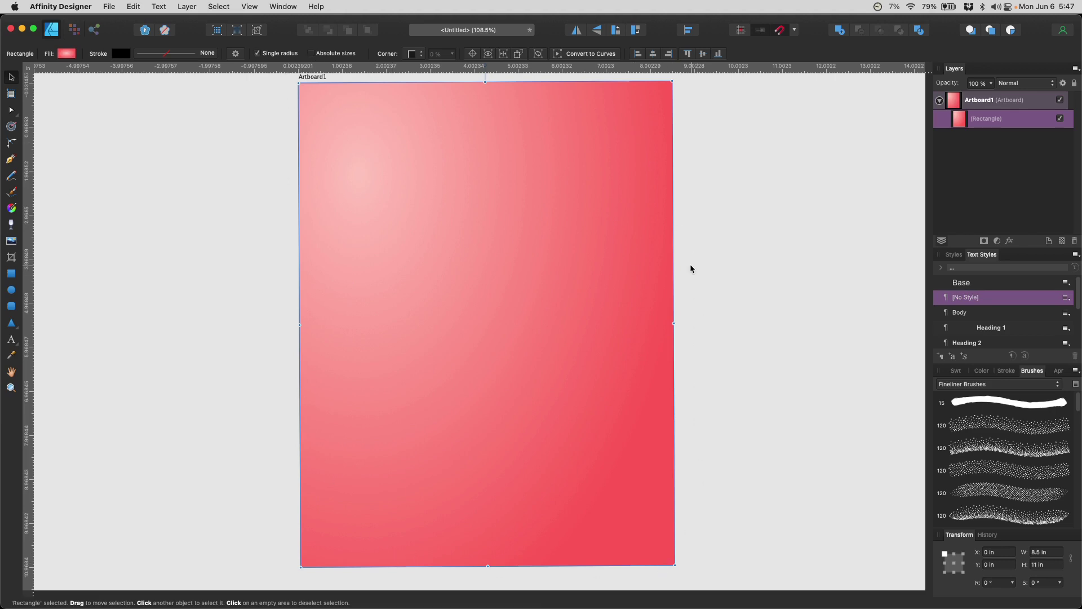
pyautogui.moveTo(674, 322); pyautogui.dragTo(591, 315)
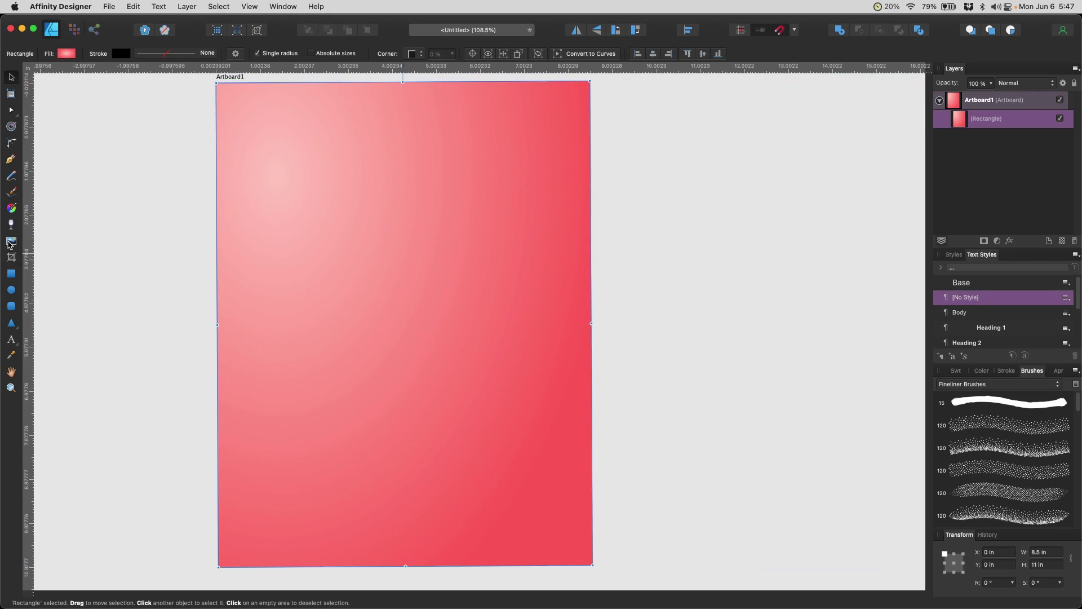
# Place Square Banner.jpeg on the artboard as a large square frame.
pyautogui.click(11, 241)
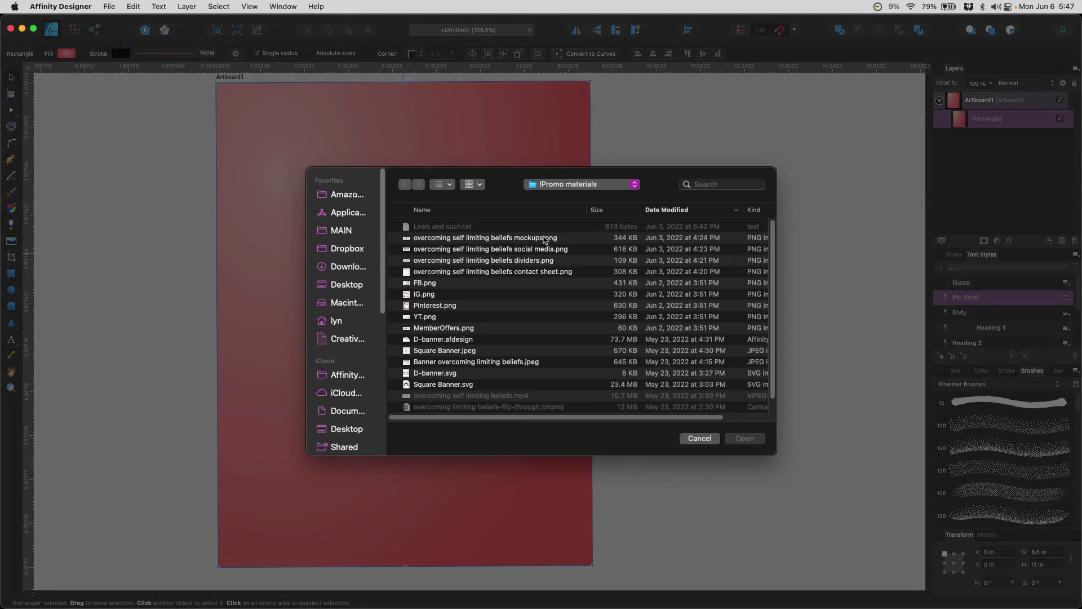
pyautogui.click(454, 350)
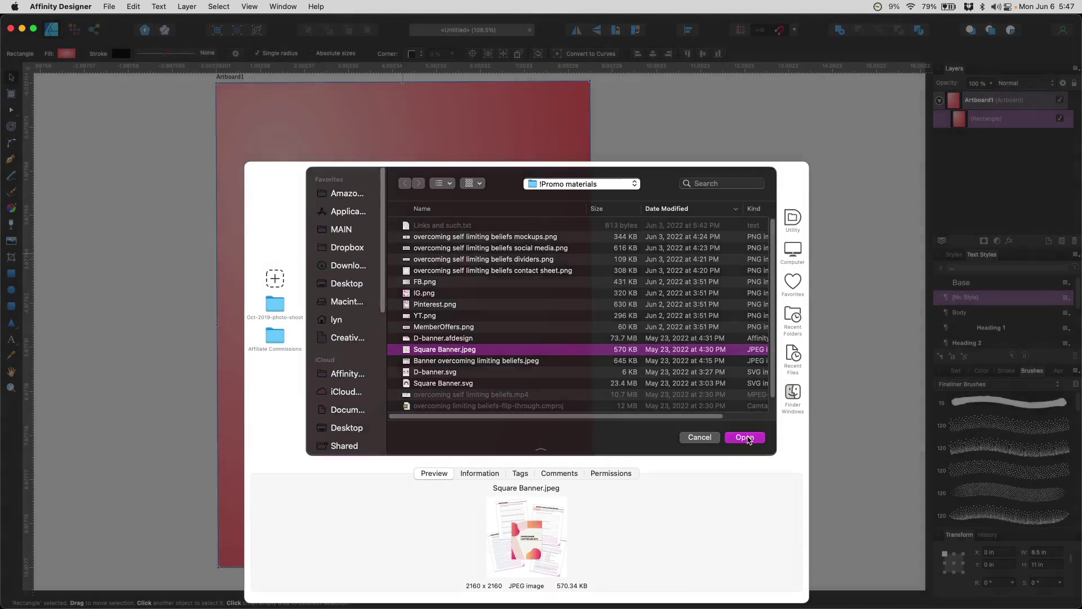
pyautogui.click(745, 437)
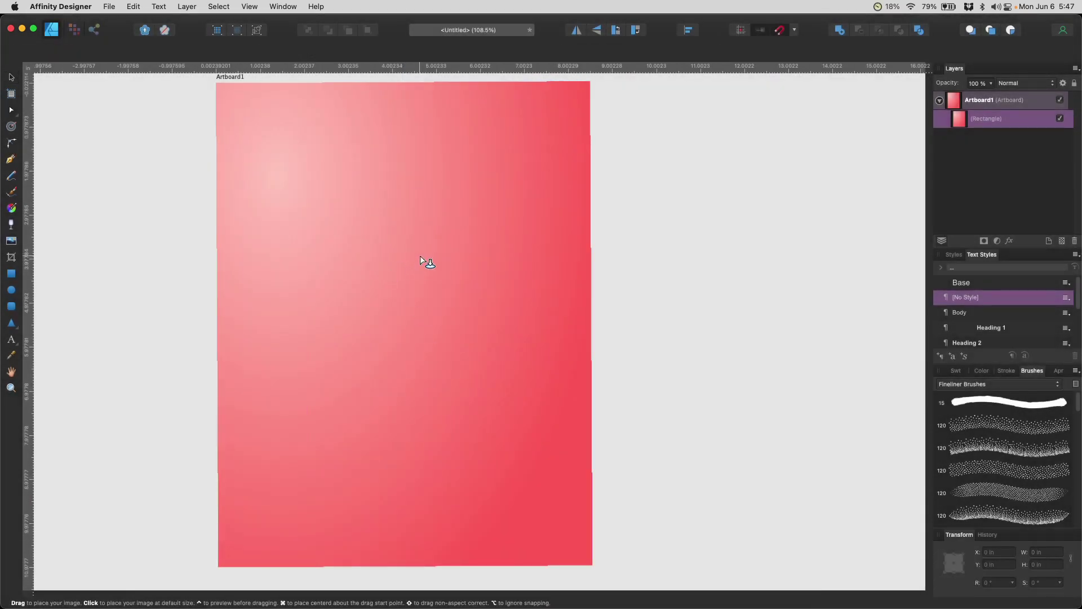
pyautogui.moveTo(237, 145); pyautogui.dragTo(544, 451)
# Move the banner image over the gradient's upper middle, at 0.598, 1.364 in.
pyautogui.moveTo(358, 246); pyautogui.dragTo(202, 234)
pyautogui.click(620, 172)
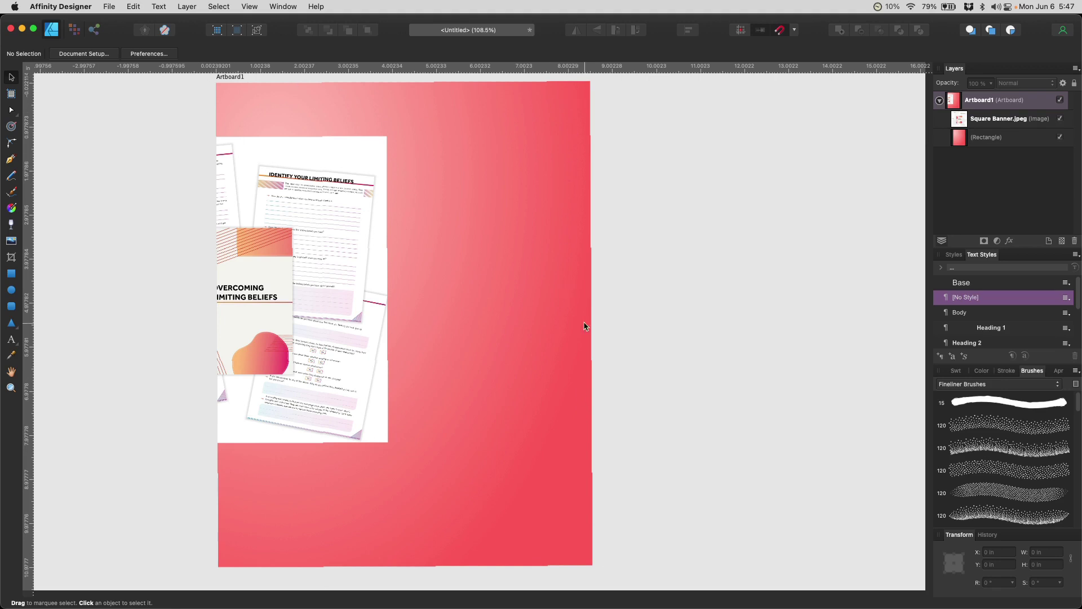
pyautogui.moveTo(313, 251); pyautogui.dragTo(472, 258)
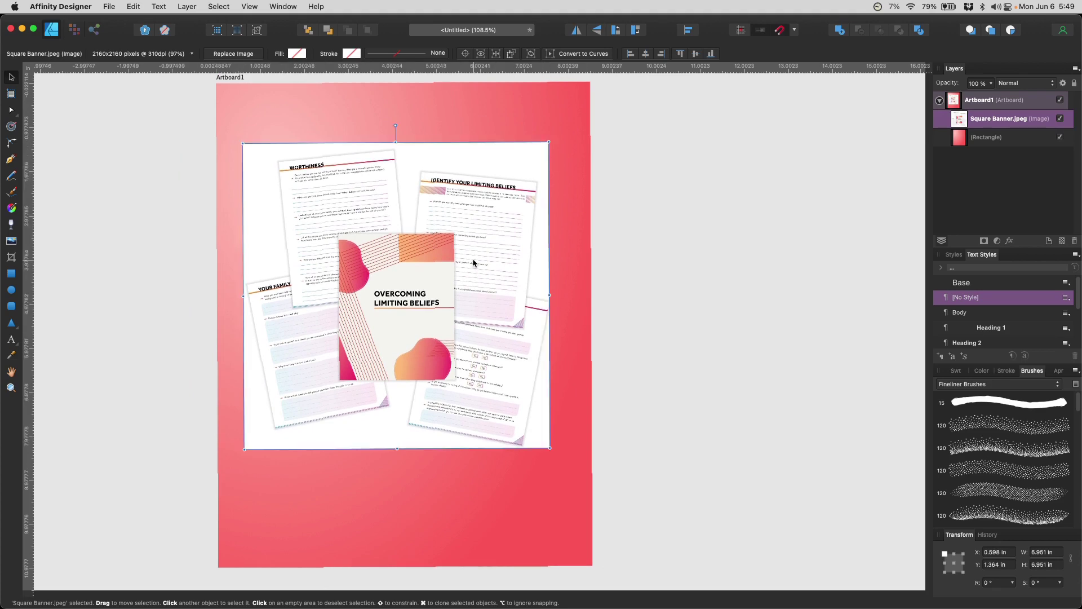
pyautogui.scroll(2, 474, 263)
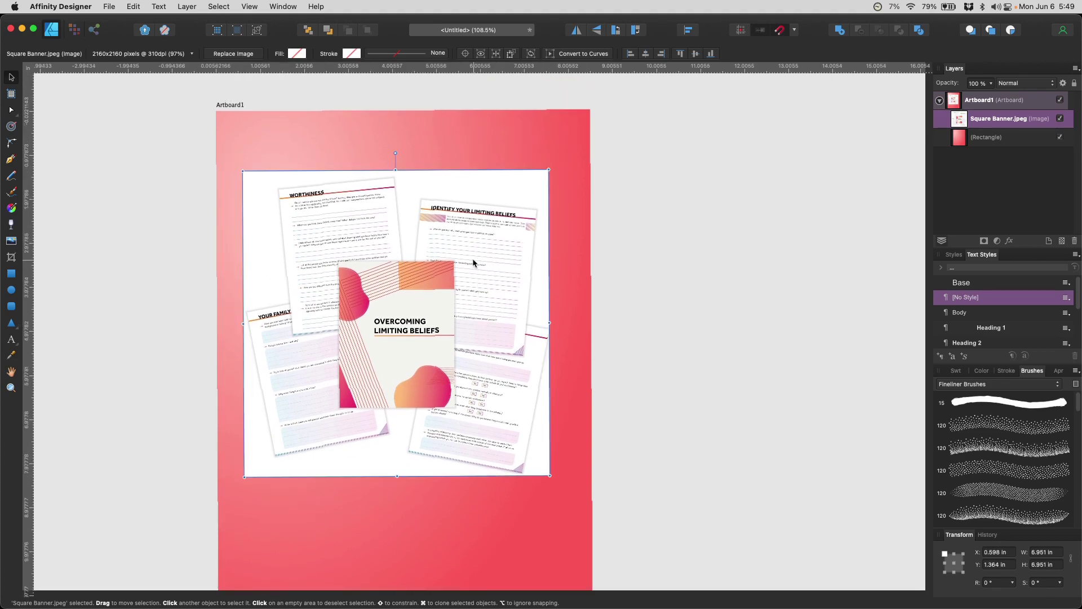
# Rename Artboard1 to 'Lettter Size' in the Layers panel.
pyautogui.click(224, 108)
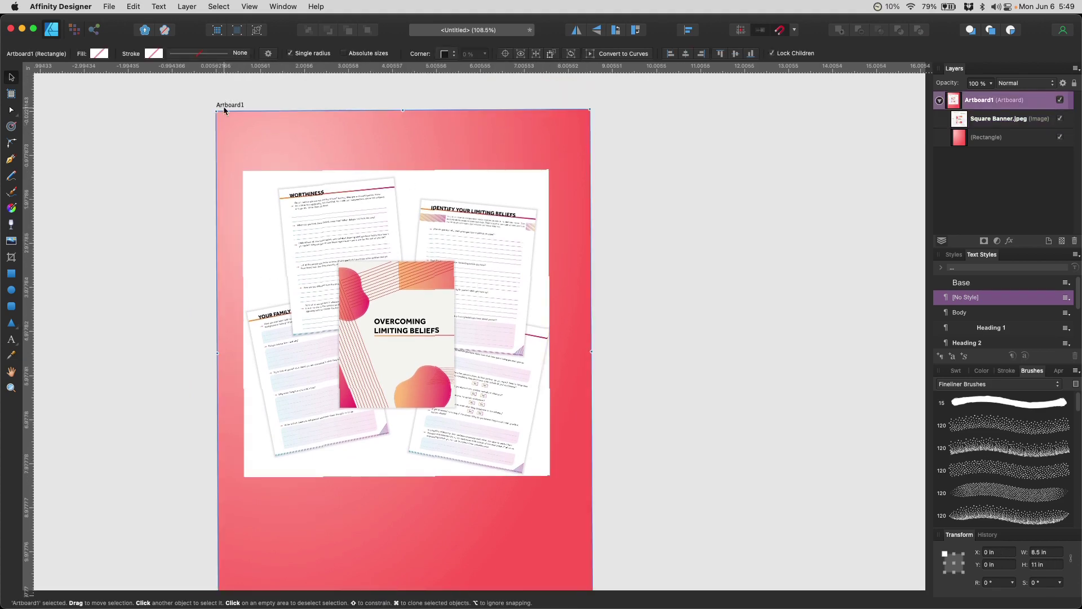
pyautogui.press('a')
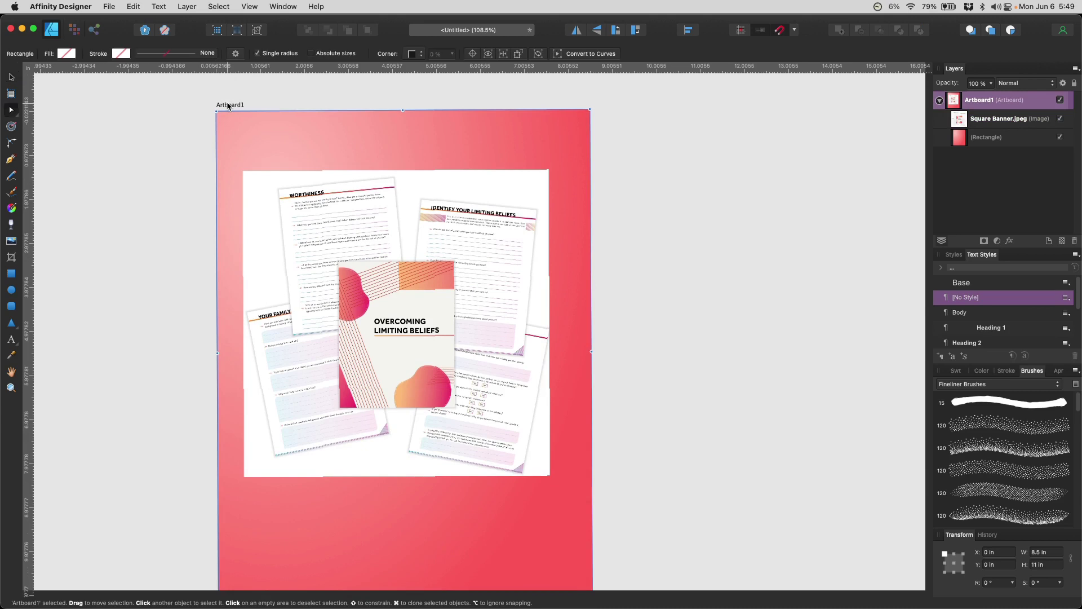
pyautogui.doubleClick(980, 100)
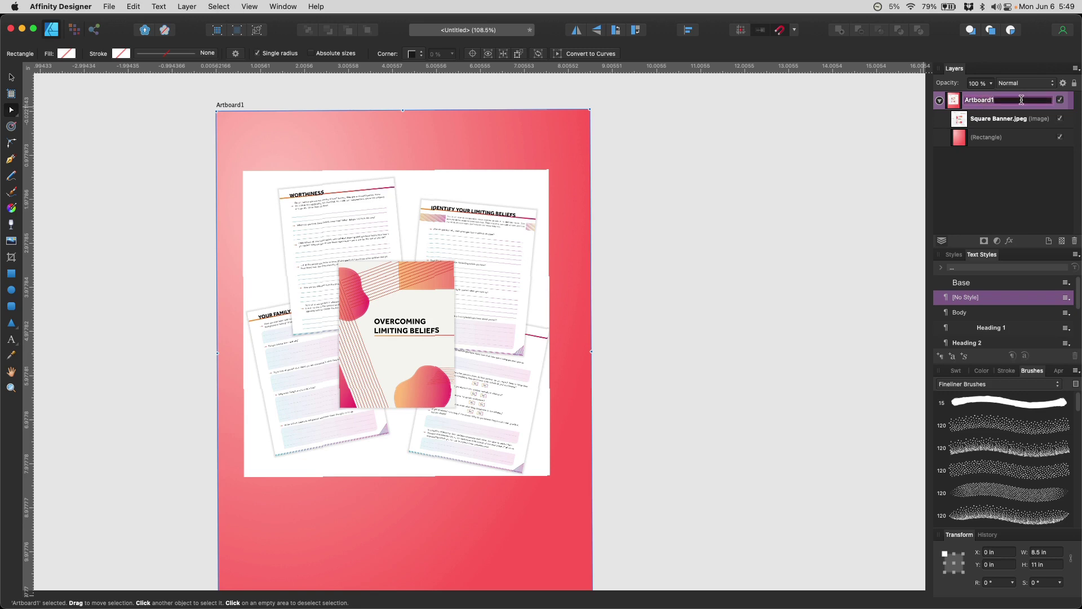
pyautogui.write('Ch')
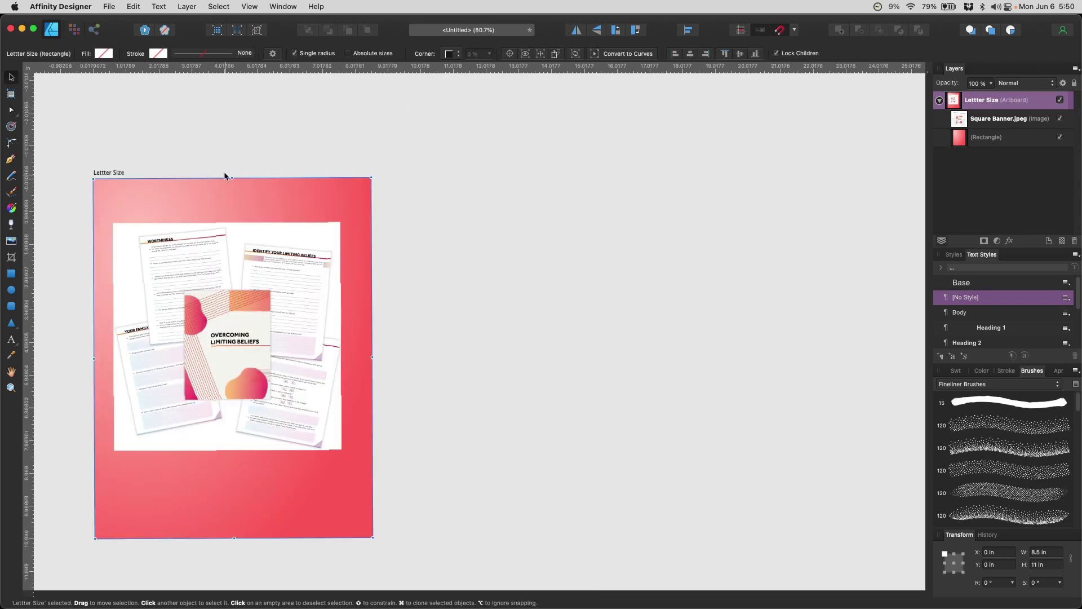
# Draw a new artboard to the right of the Lettter Size page.
pyautogui.click(12, 93)
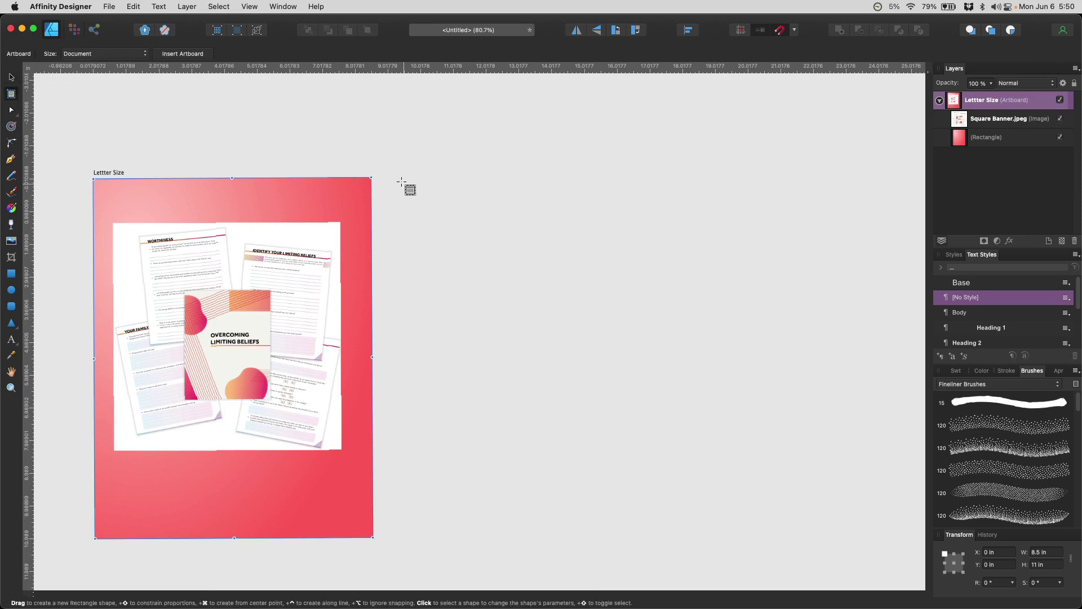
pyautogui.moveTo(402, 179); pyautogui.dragTo(649, 470)
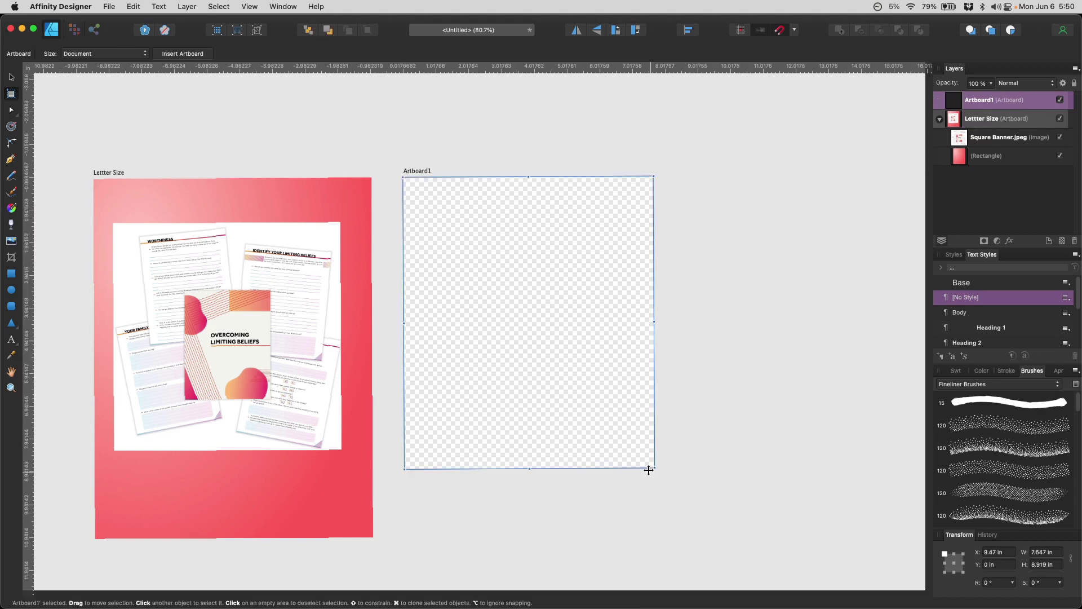
pyautogui.press('m')
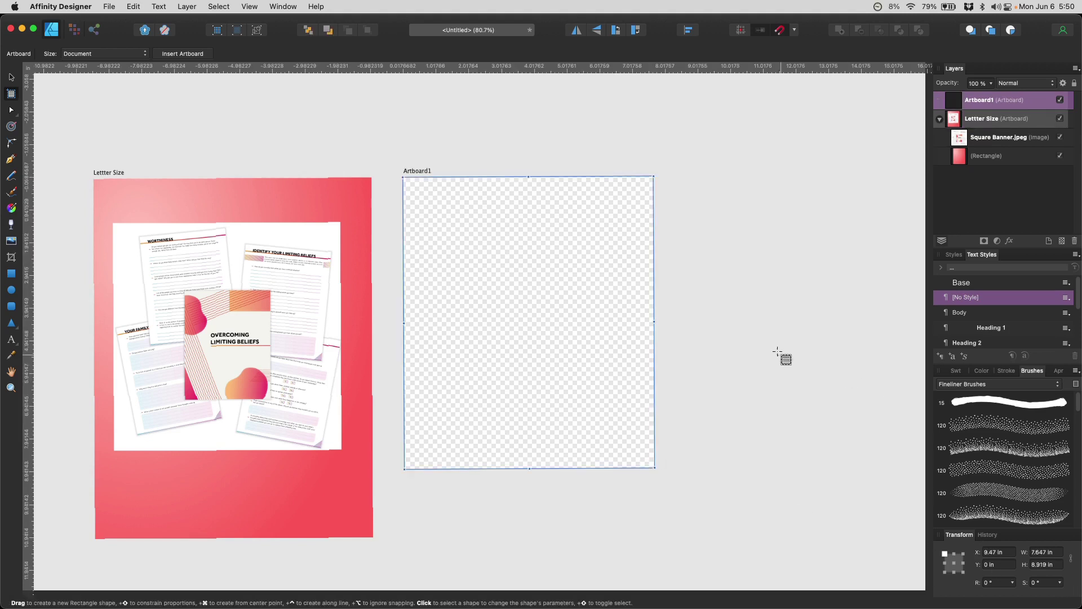
pyautogui.moveTo(654, 322)
pyautogui.mouseDown()
pyautogui.moveTo(626, 323)
pyautogui.moveTo(667, 323)
pyautogui.mouseUp()
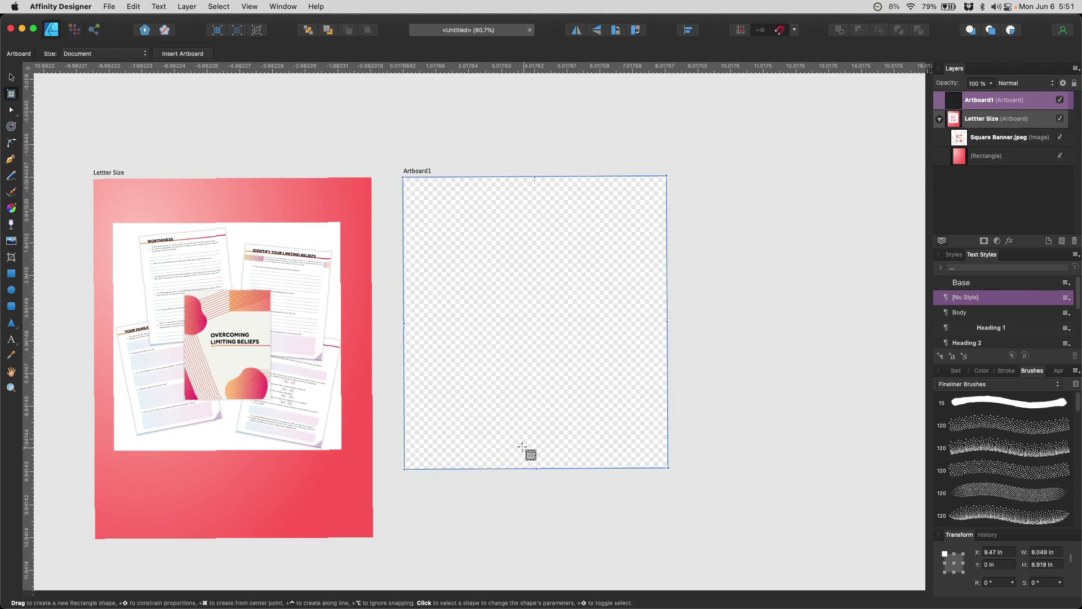
pyautogui.moveTo(536, 468)
pyautogui.mouseDown()
pyautogui.moveTo(533, 534)
pyautogui.moveTo(534, 464)
pyautogui.mouseUp()
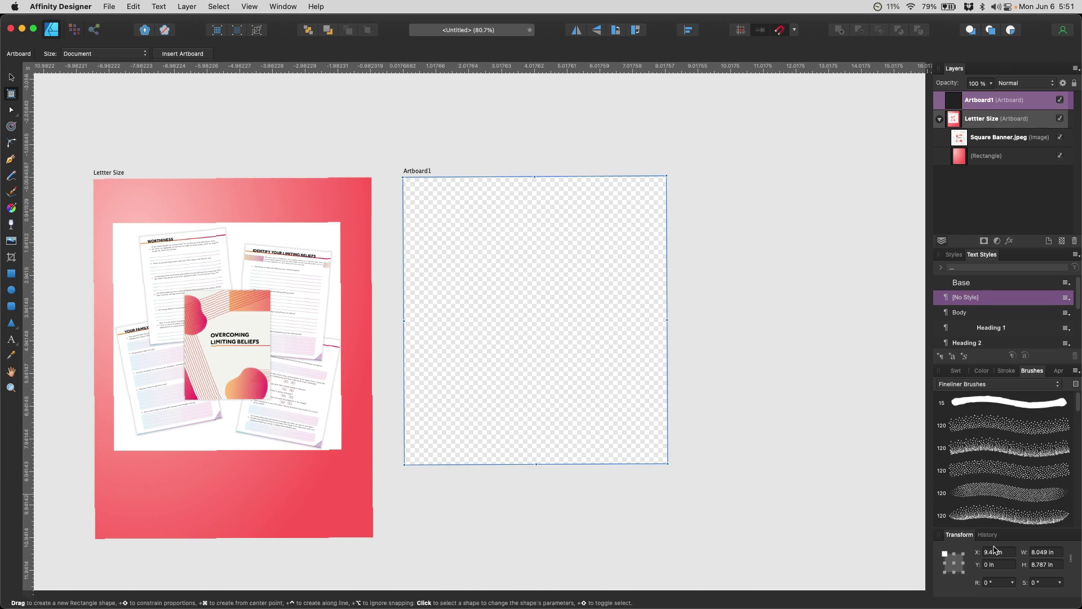
# Size the new artboard to 6 in wide and 9 in tall in Transform.
pyautogui.click(1041, 552)
pyautogui.write('6')
pyautogui.press('Tab')
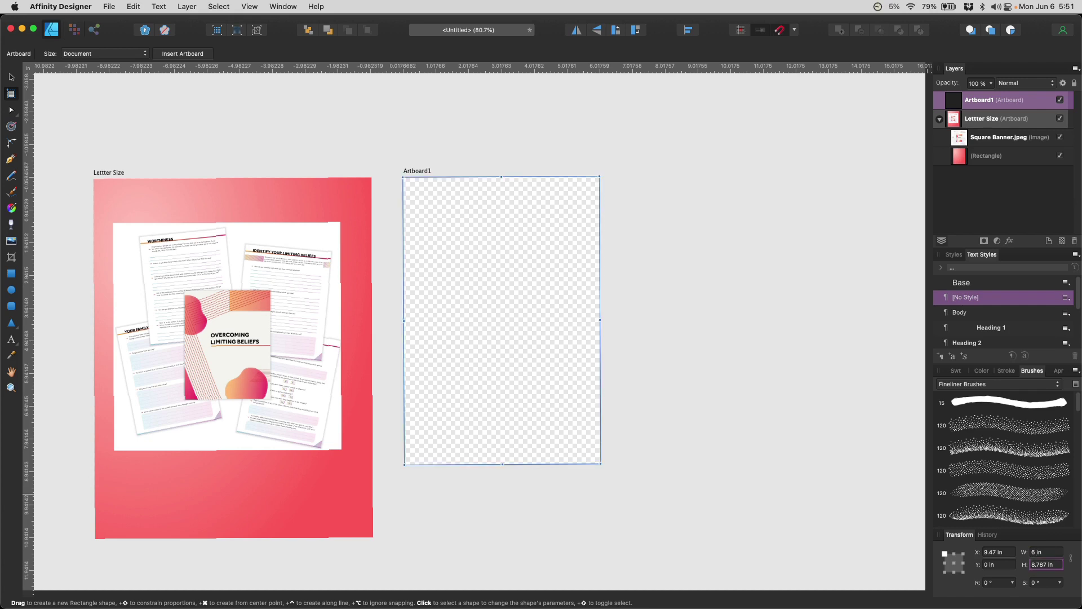
pyautogui.write('9')
pyautogui.press('Tab')
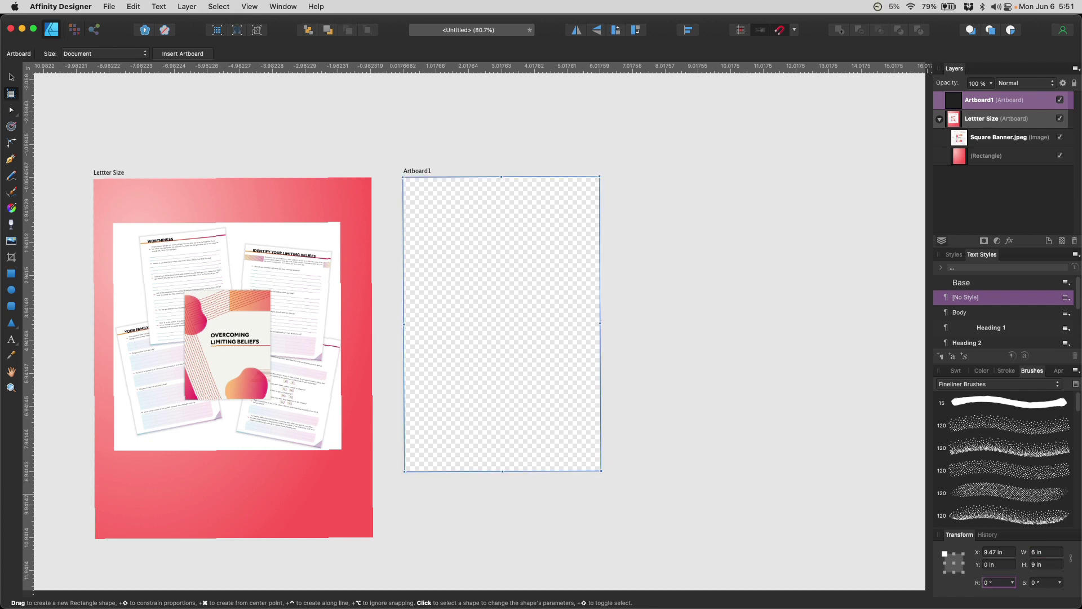
# Rename the new artboard '6 x 9' in the Layers panel.
pyautogui.click(10, 78)
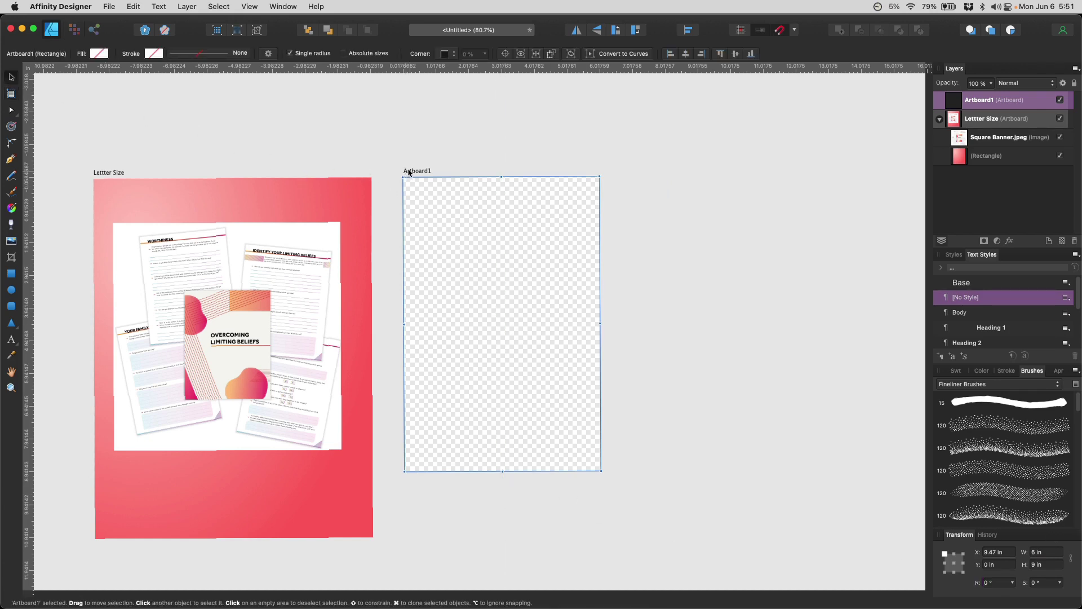
pyautogui.rightClick(967, 103)
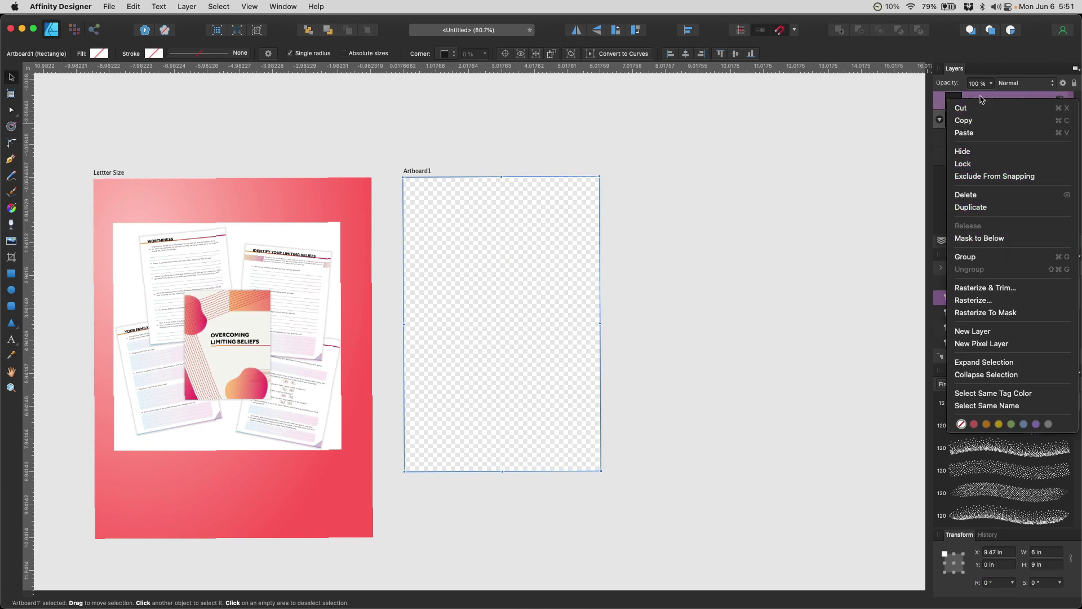
pyautogui.click(981, 100)
pyautogui.doubleClick(982, 100)
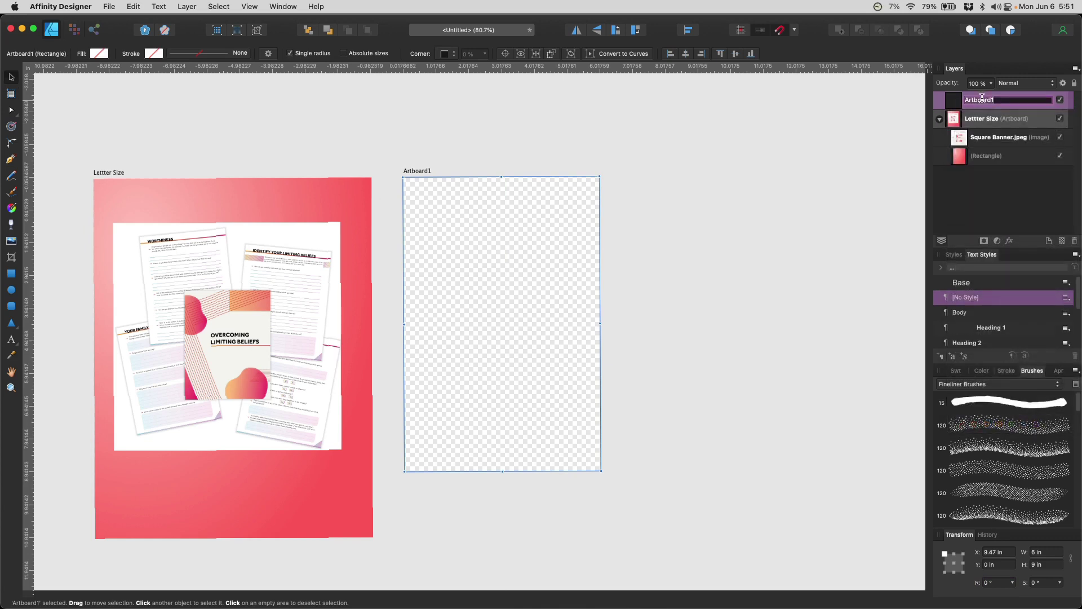
pyautogui.write('S')
pyautogui.write(' x 9')
pyautogui.write('6')
pyautogui.press('Return')
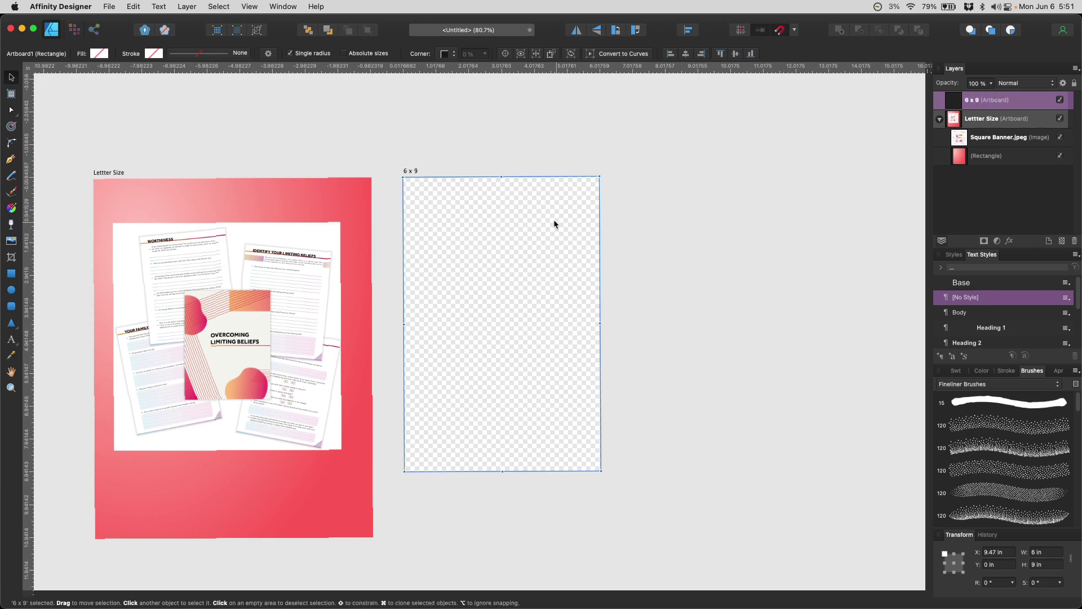
# Paste a copy of the gradient rectangle into the 6 x 9 artboard and position it as its background.
pyautogui.click(357, 217)
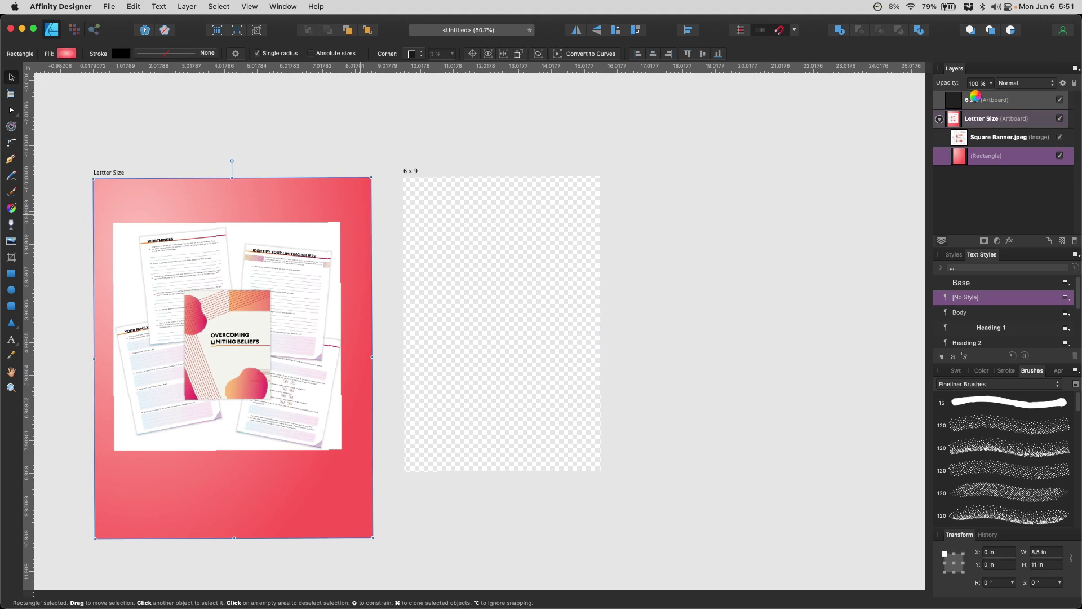
pyautogui.click(584, 173)
pyautogui.press('super+v')
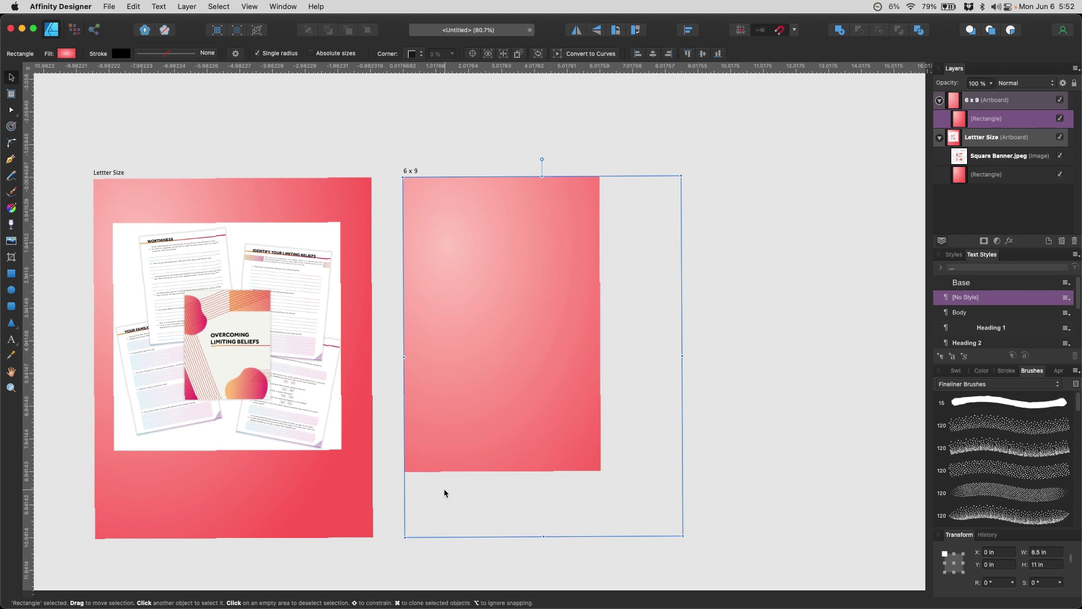
pyautogui.click(778, 333)
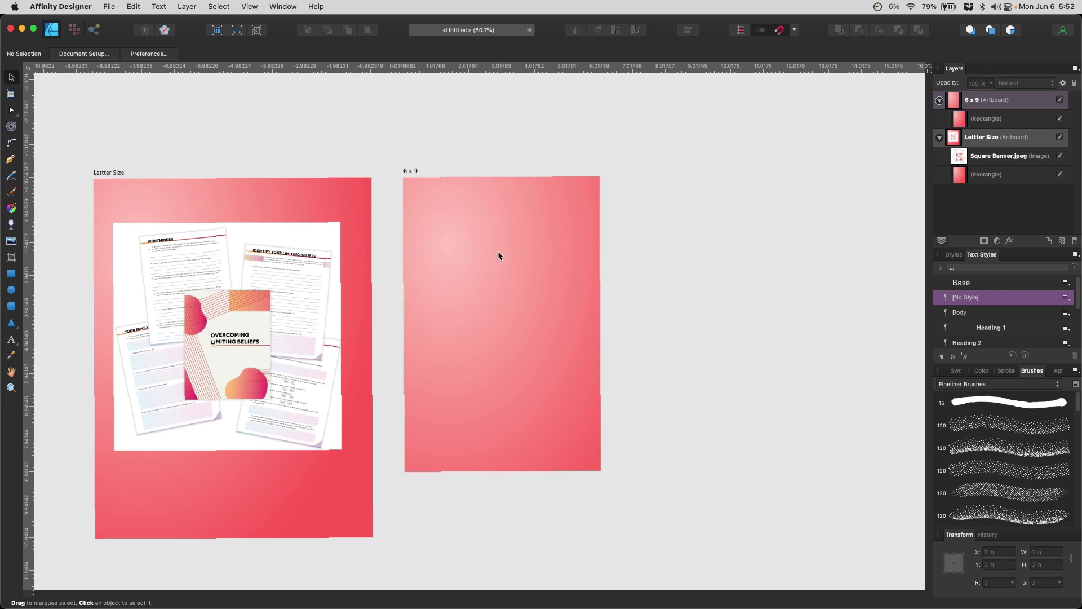
pyautogui.click(543, 369)
pyautogui.moveTo(544, 369); pyautogui.dragTo(501, 349)
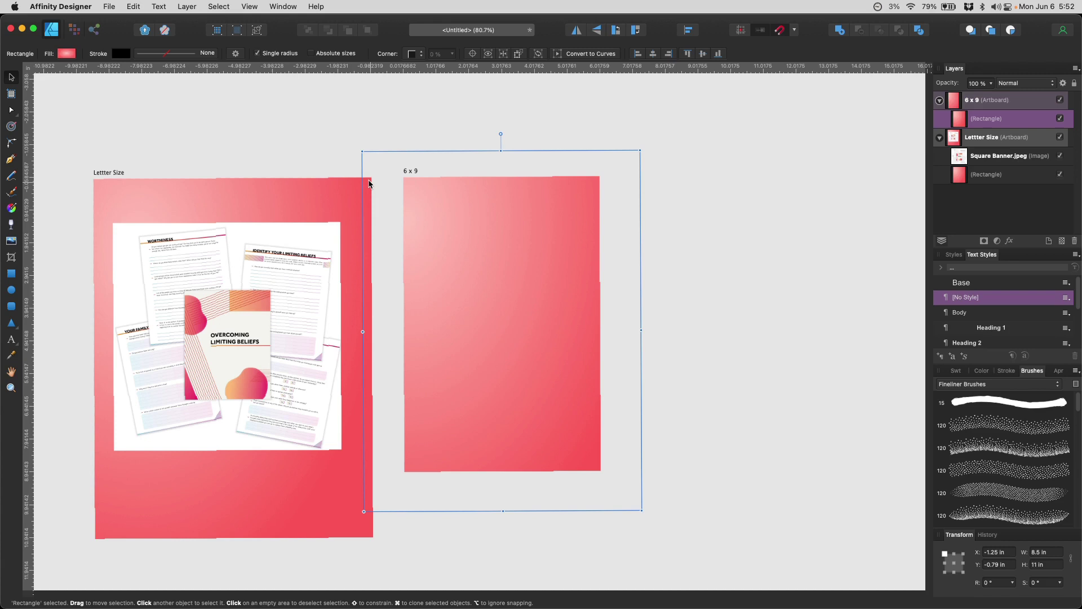
pyautogui.press('Escape')
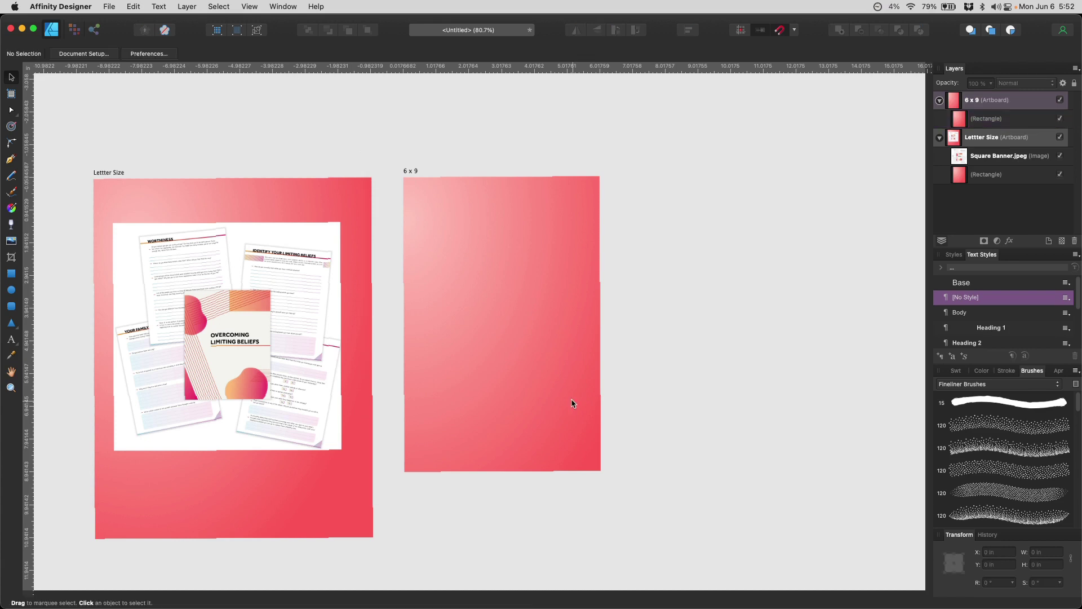